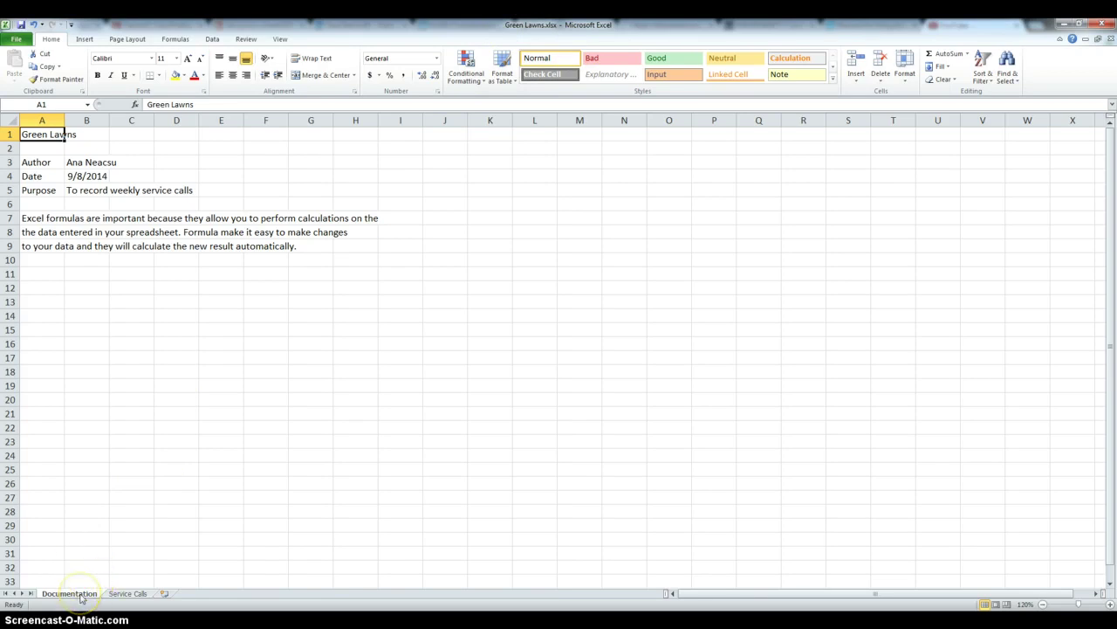
Rename the Documentation sheet tab to 'Documentation' and select the Date label in A4.
right_click(81, 595)
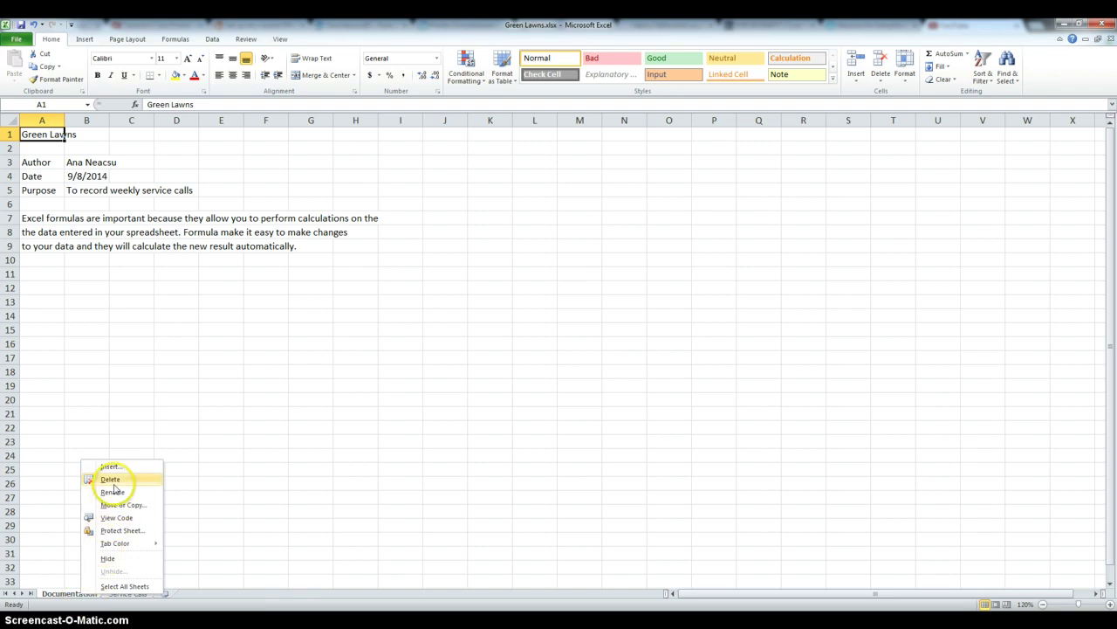
click(60, 557)
click(81, 536)
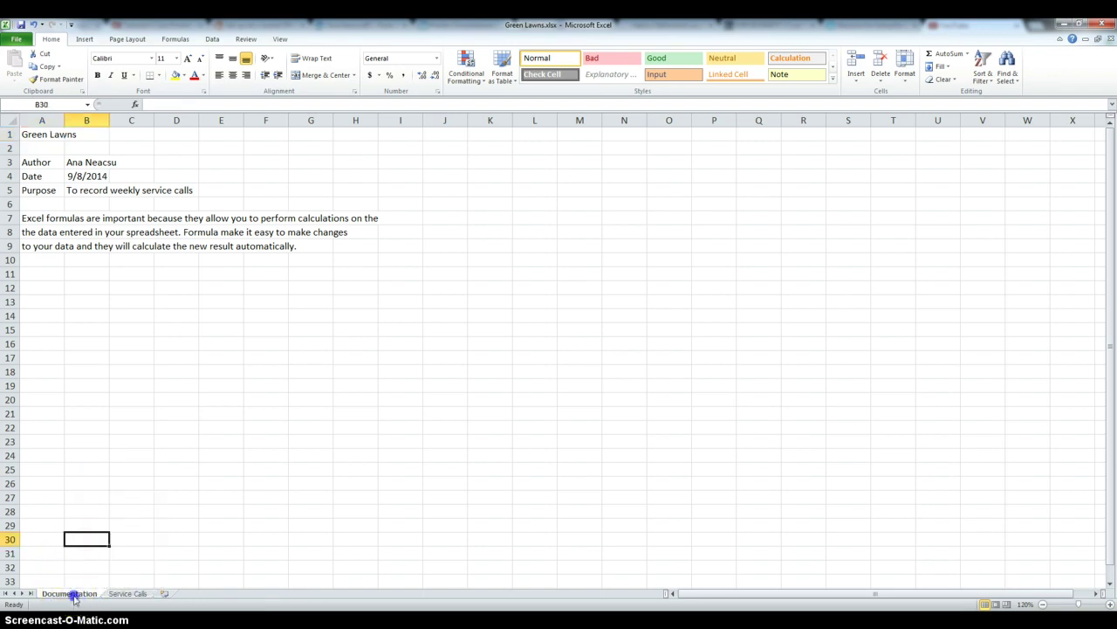
double_click(69, 594)
click(50, 600)
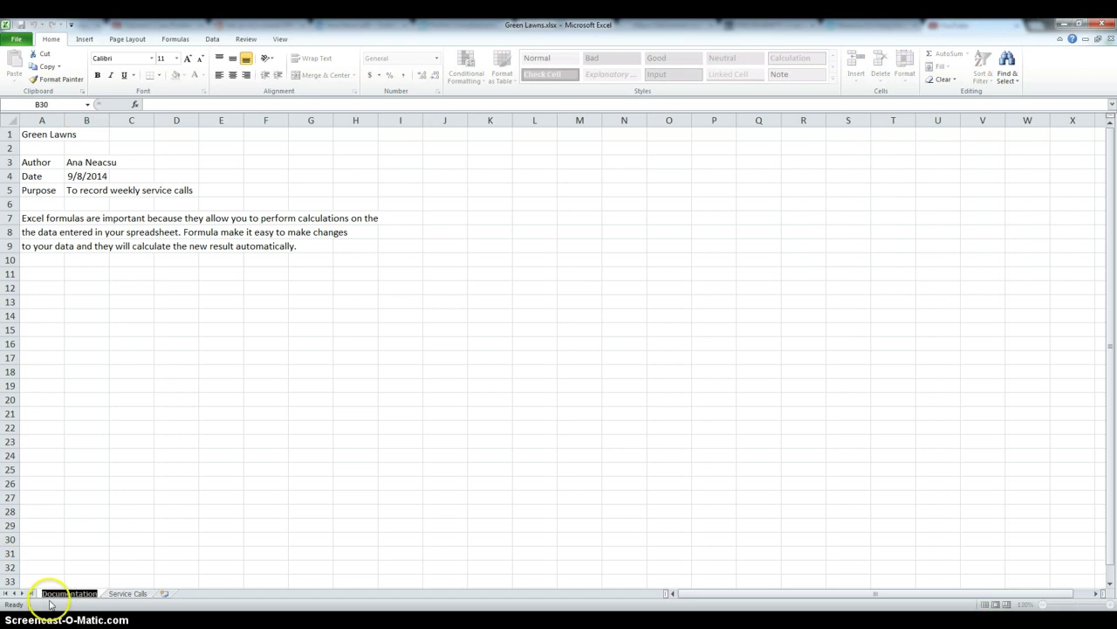
text(Doc)
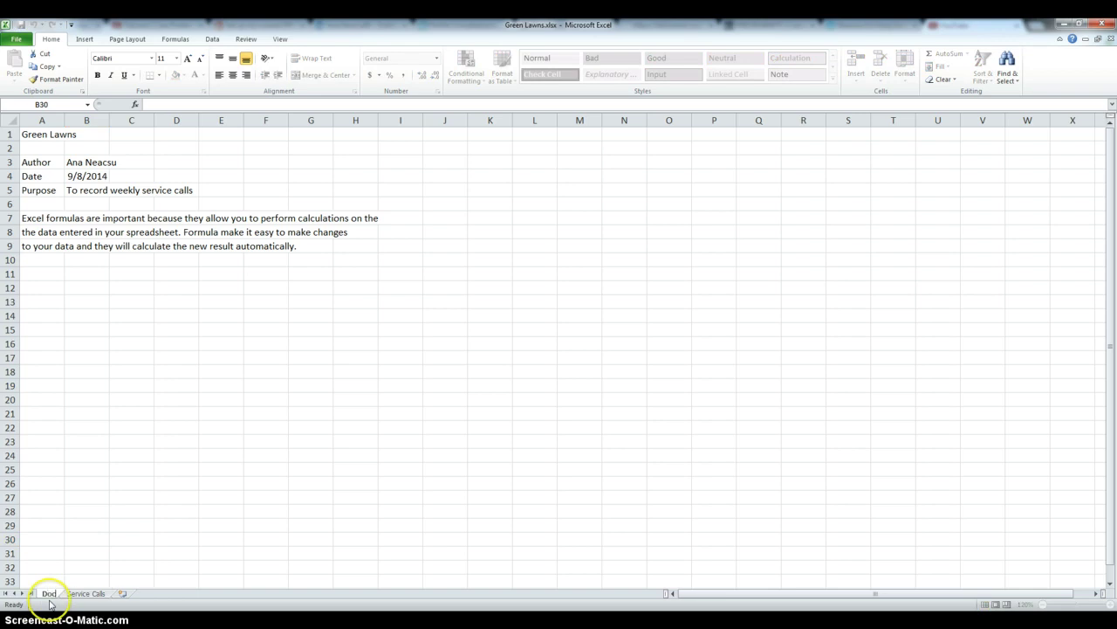
text(umentation)
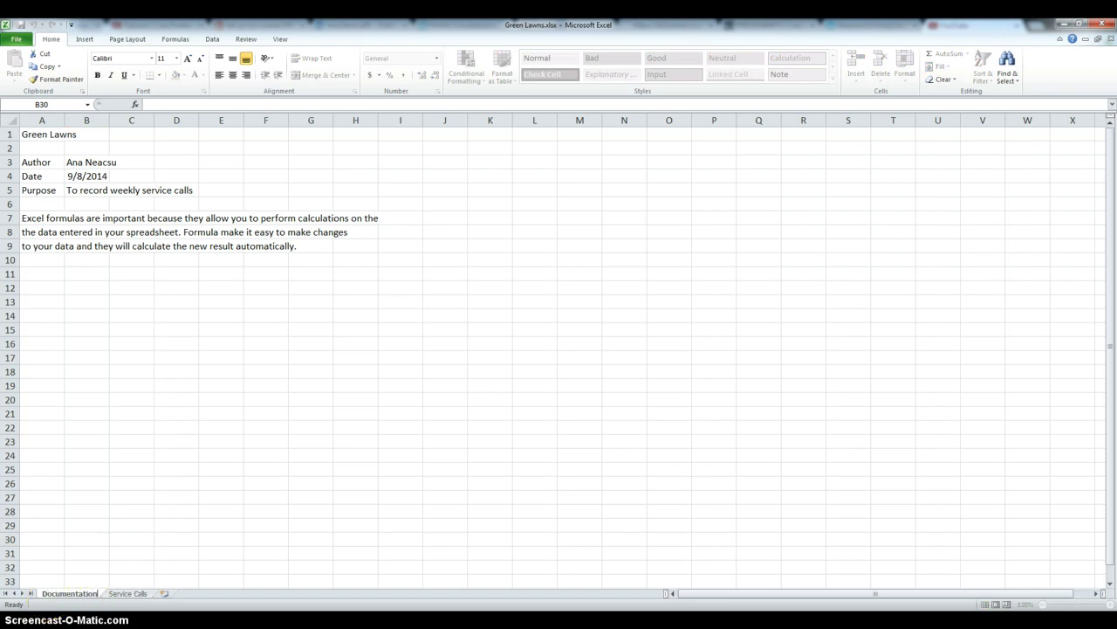
key(Return)
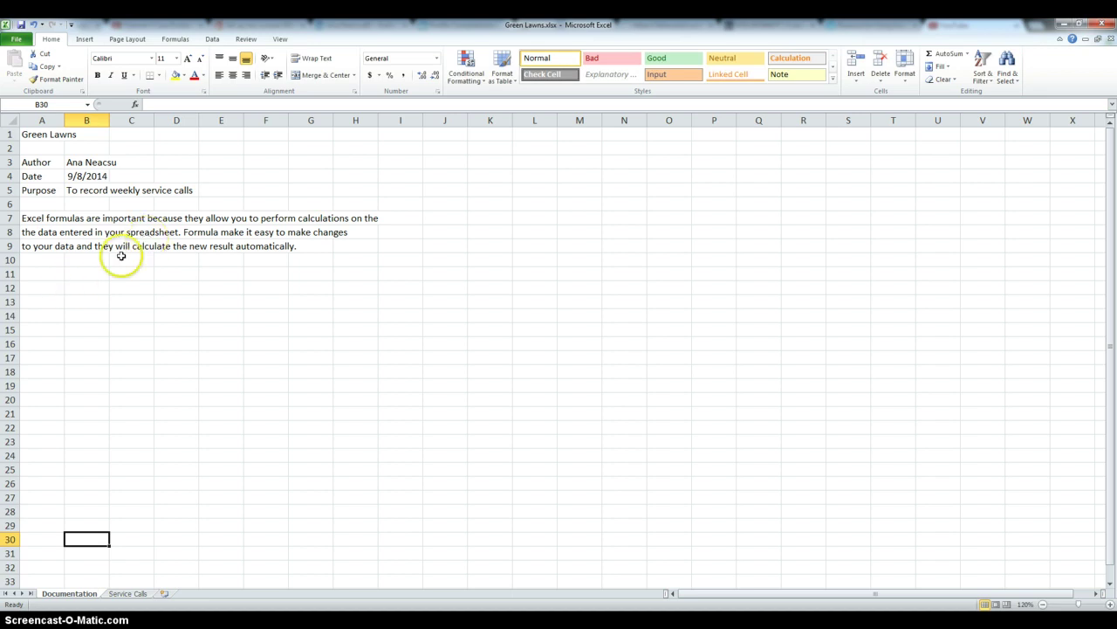
click(50, 175)
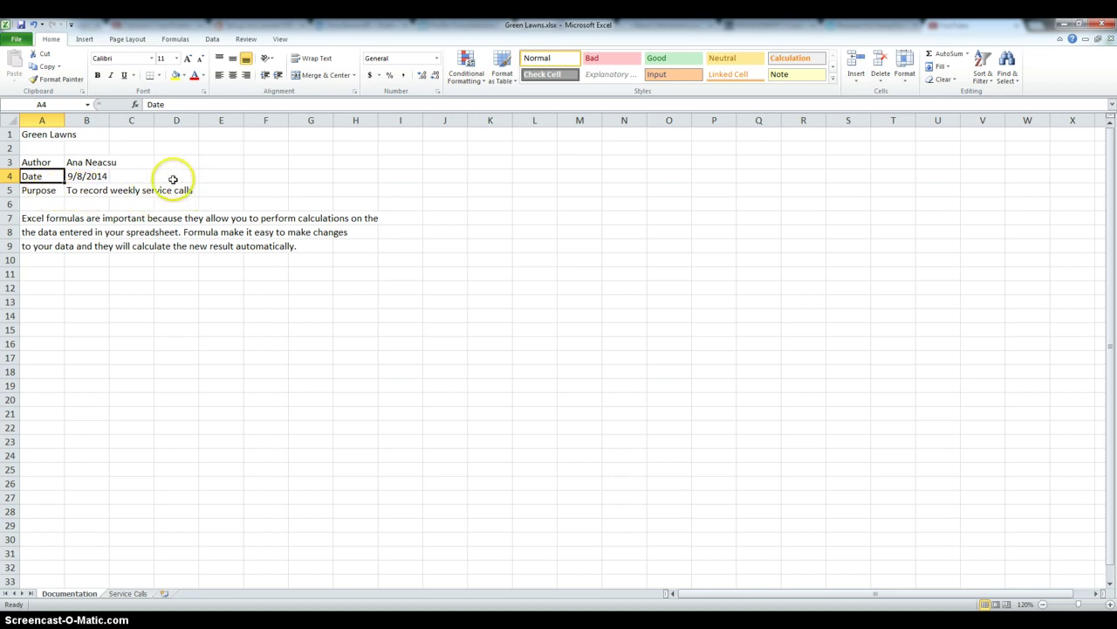
click(126, 593)
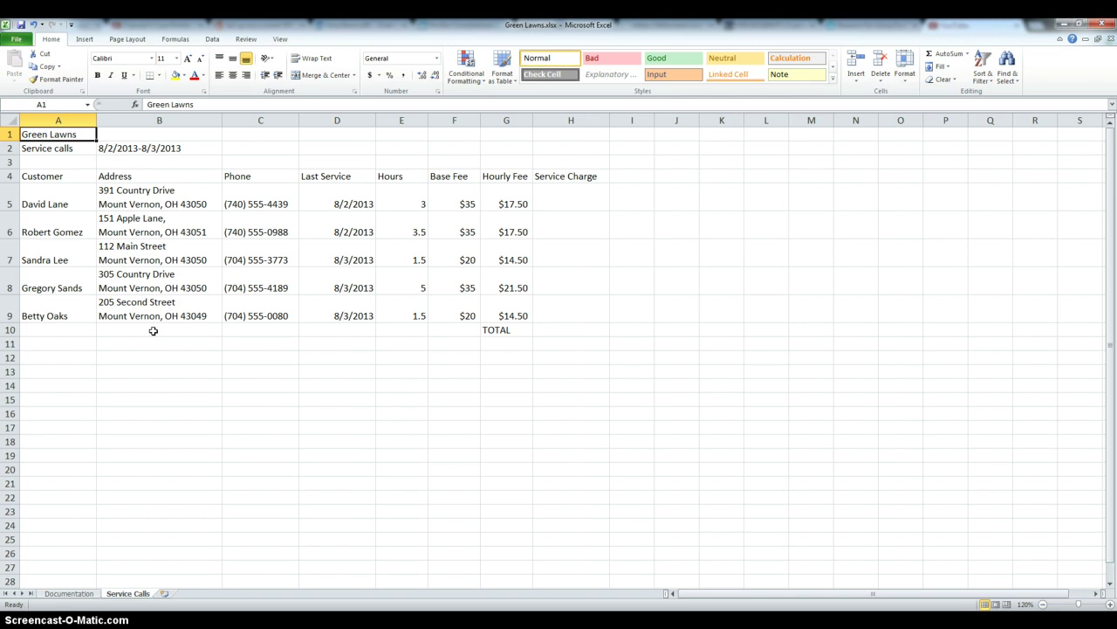
click(153, 330)
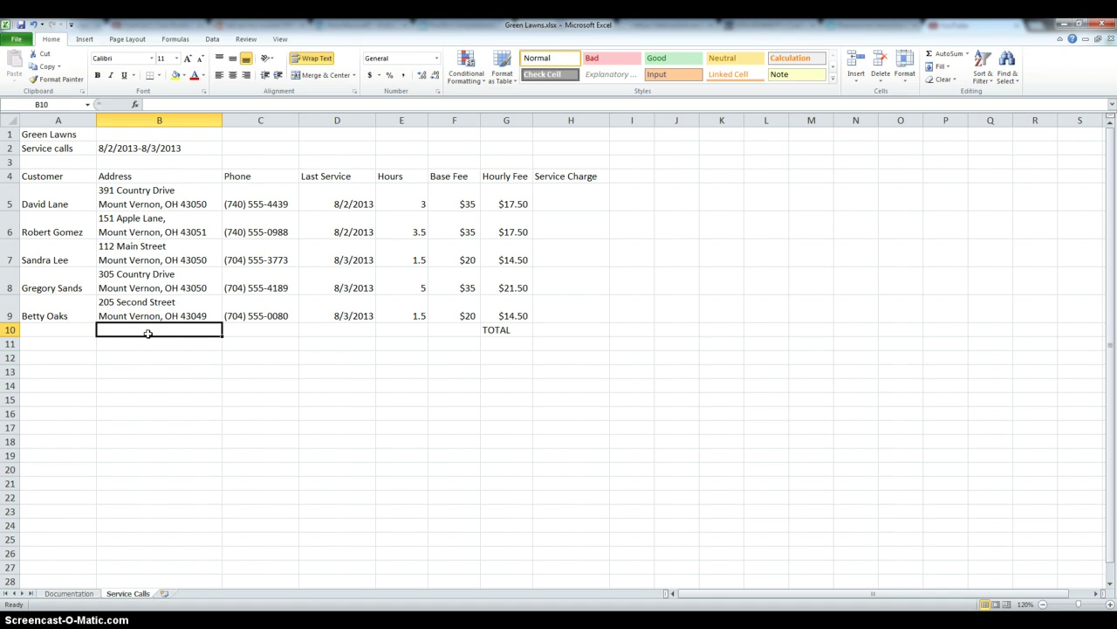
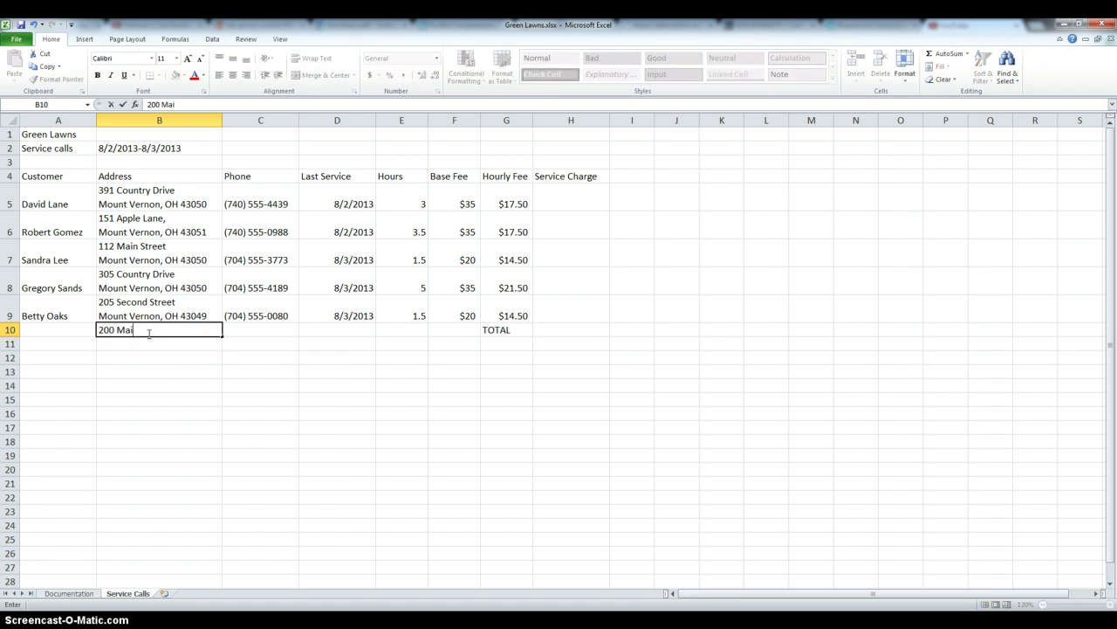
key(alt+Return)
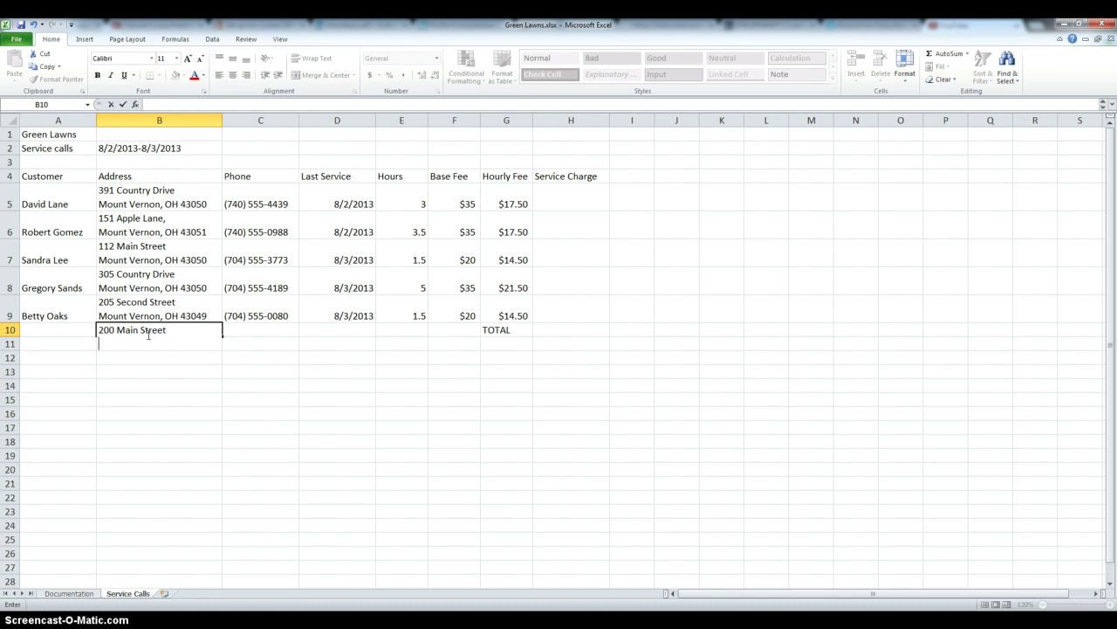
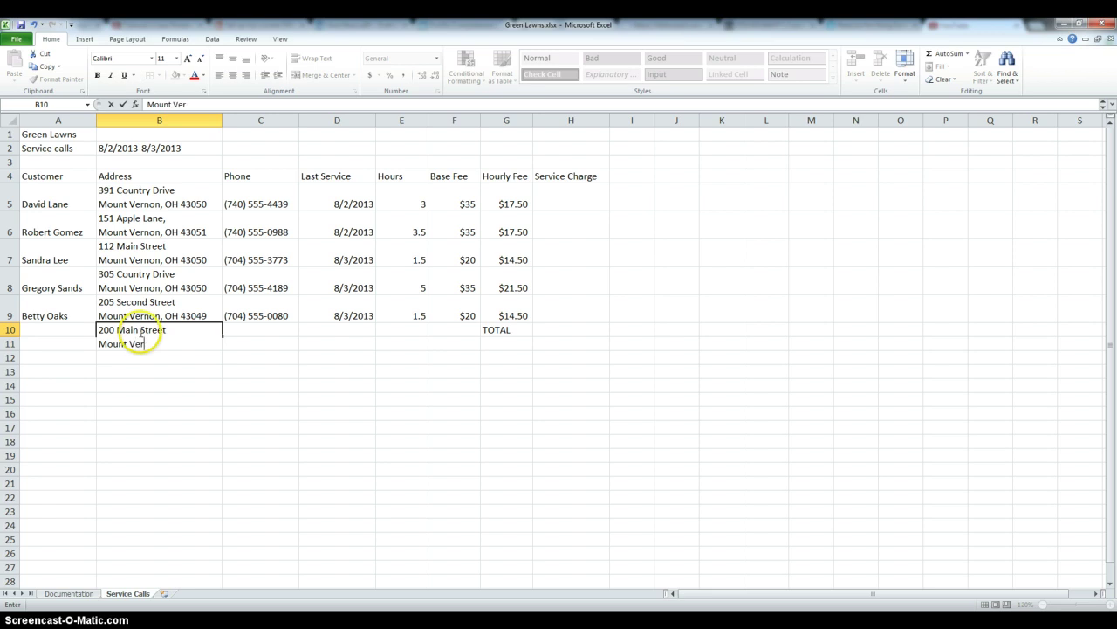
key(Return)
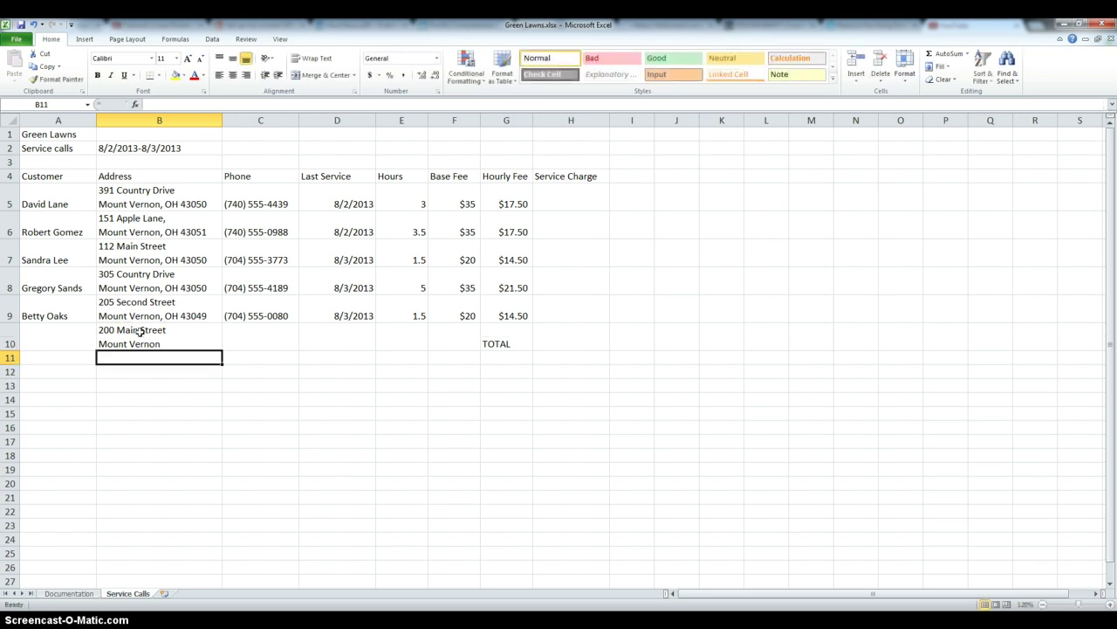
click(142, 332)
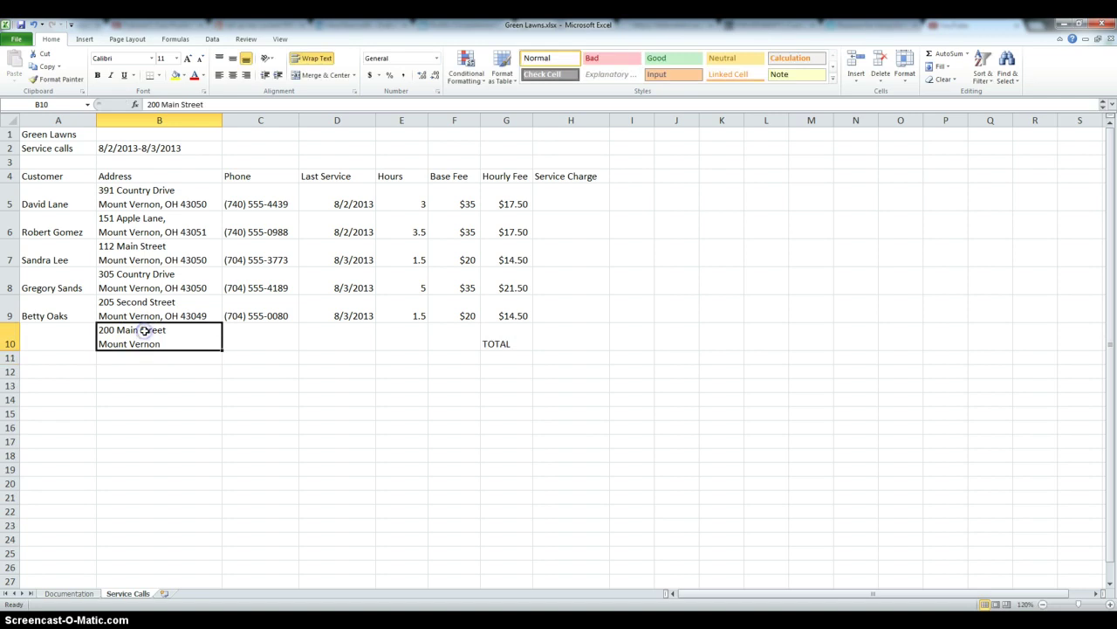
key(BackSpace)
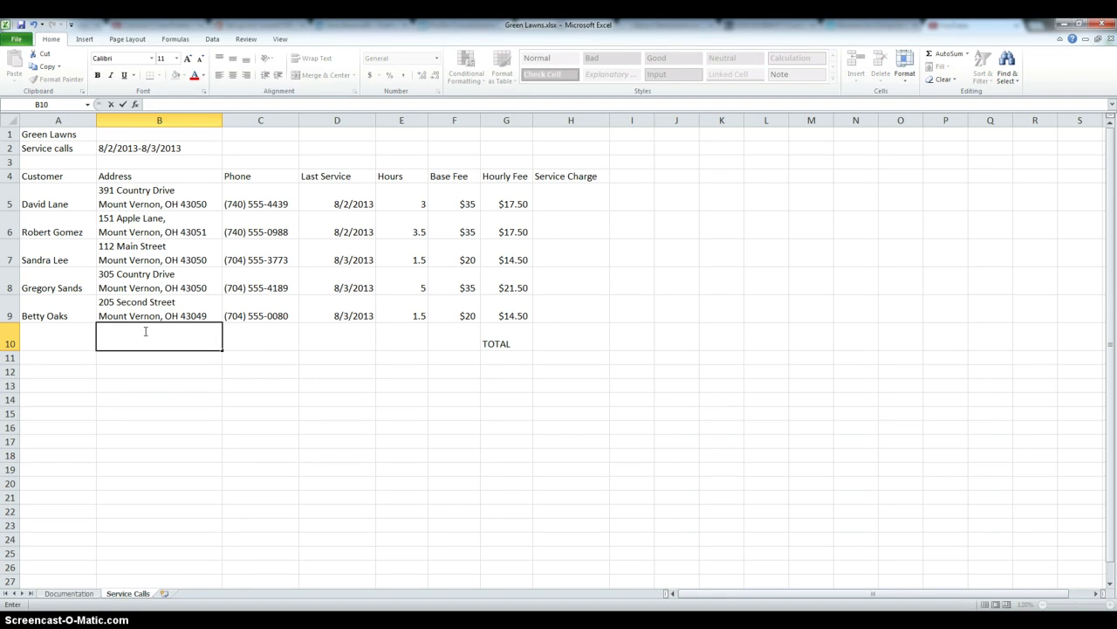
Enter the formula =F5+E5*G5 in H5, giving a $87.50 service charge.
click(569, 288)
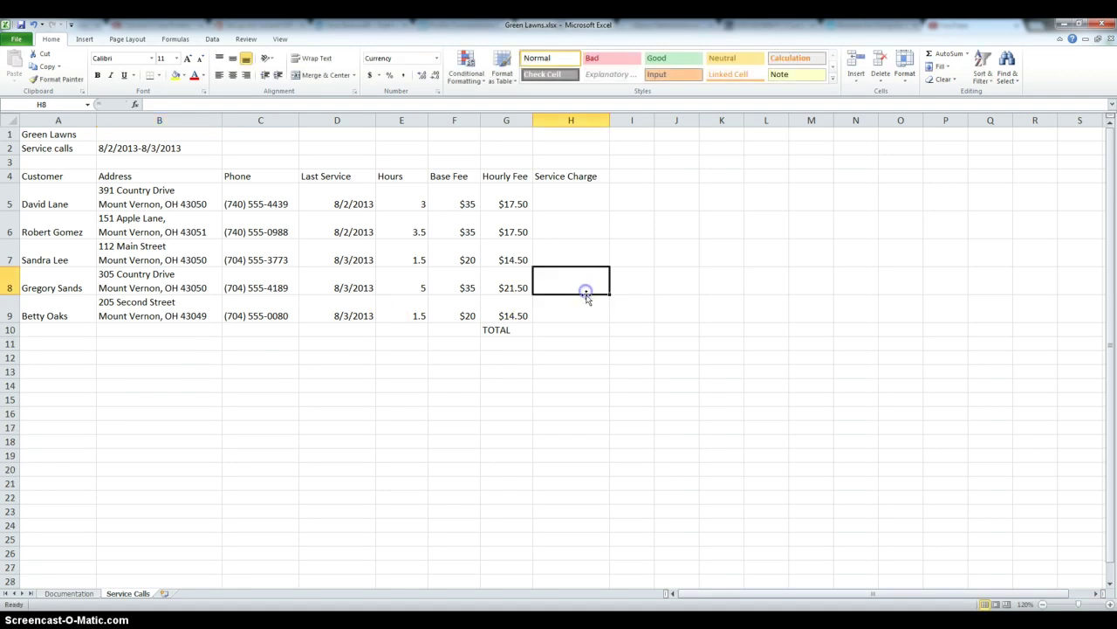
click(567, 194)
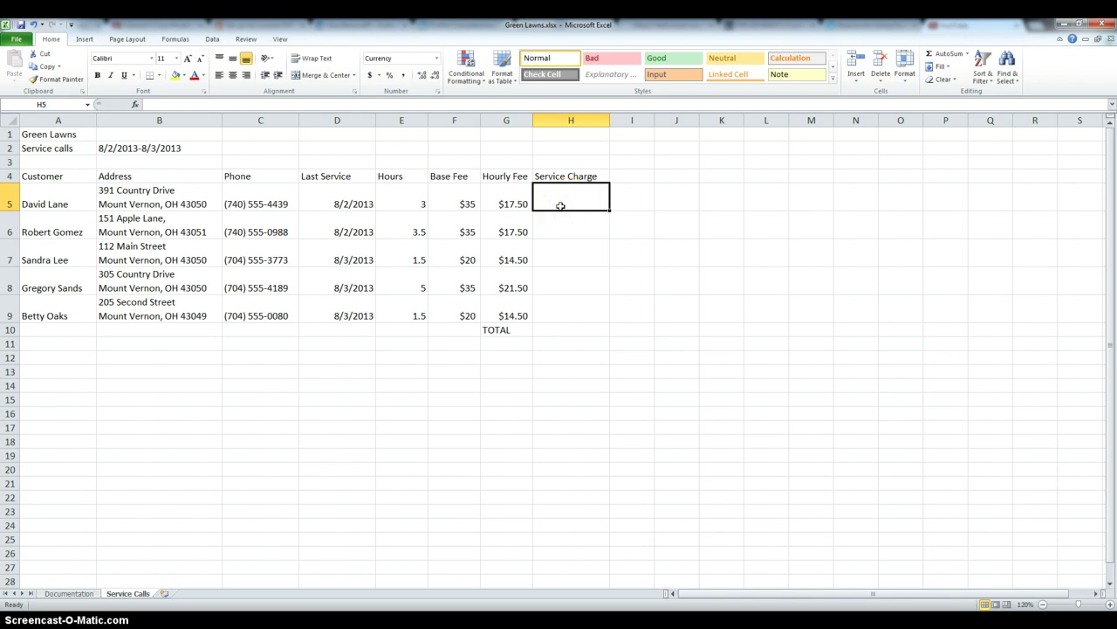
text(=)
click(469, 202)
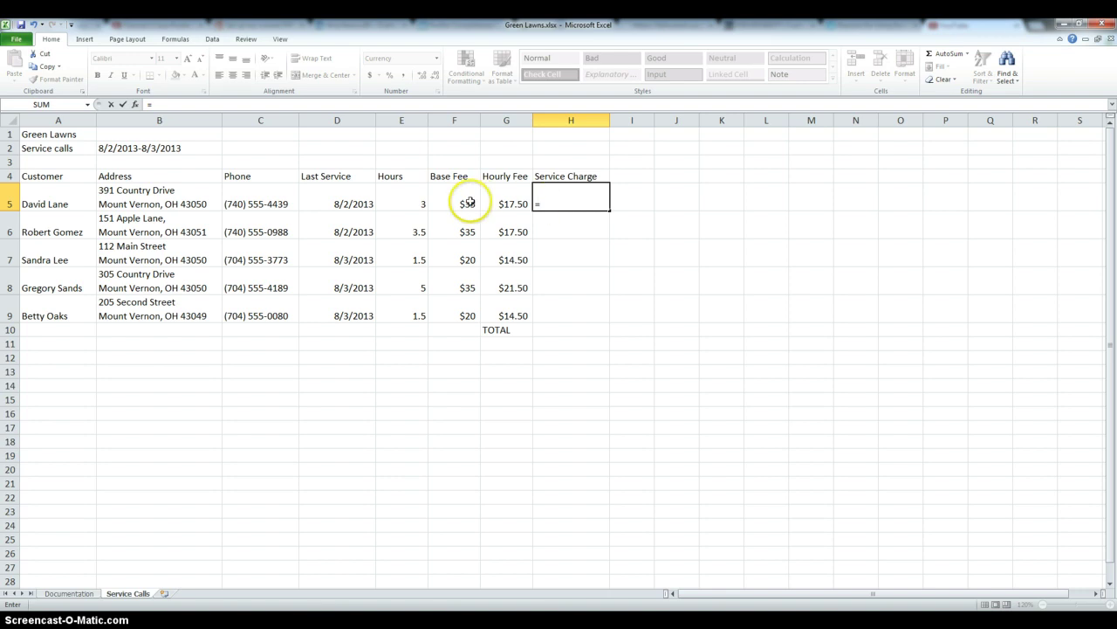
text(+)
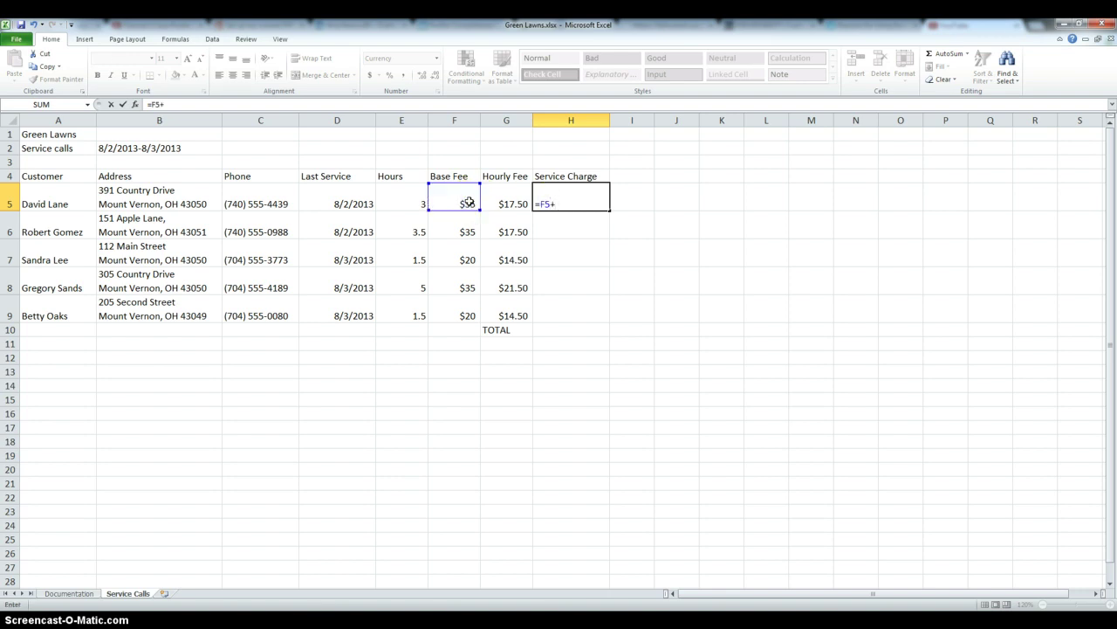
click(400, 194)
text(*)
click(517, 188)
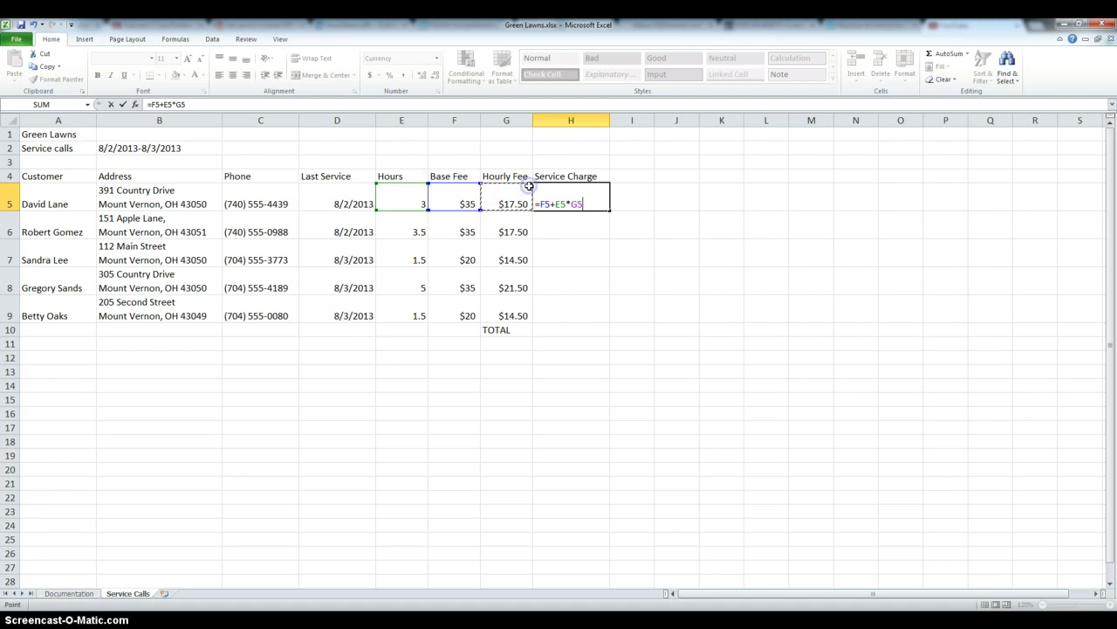
key(Return)
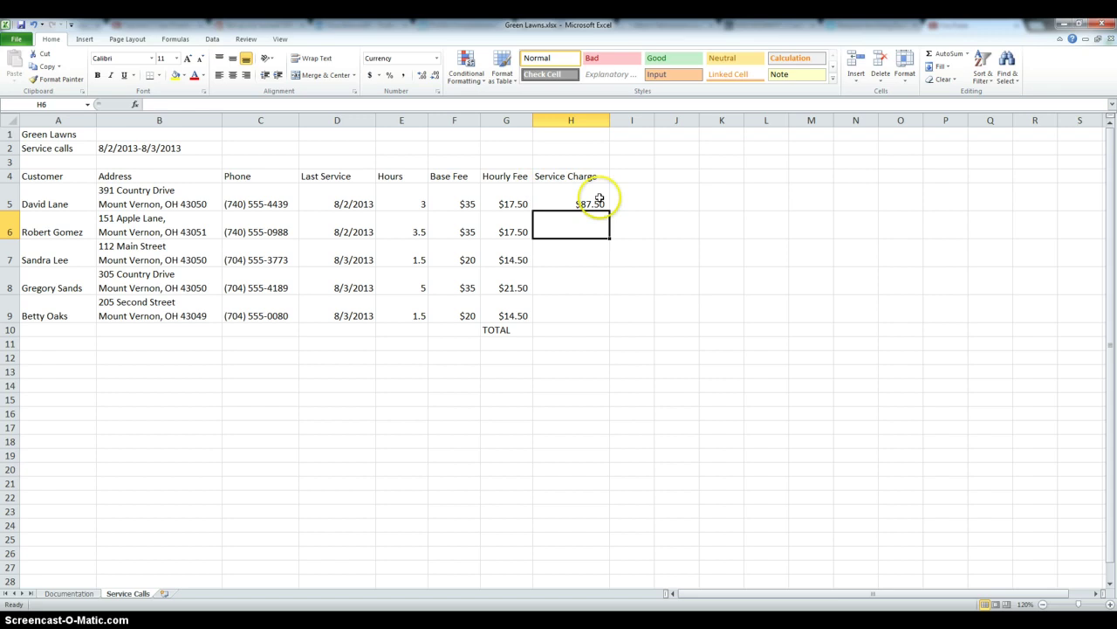
Enter =F6+E6*G6 in H6, fixing a typo along the way, so it shows $96.25.
click(194, 105)
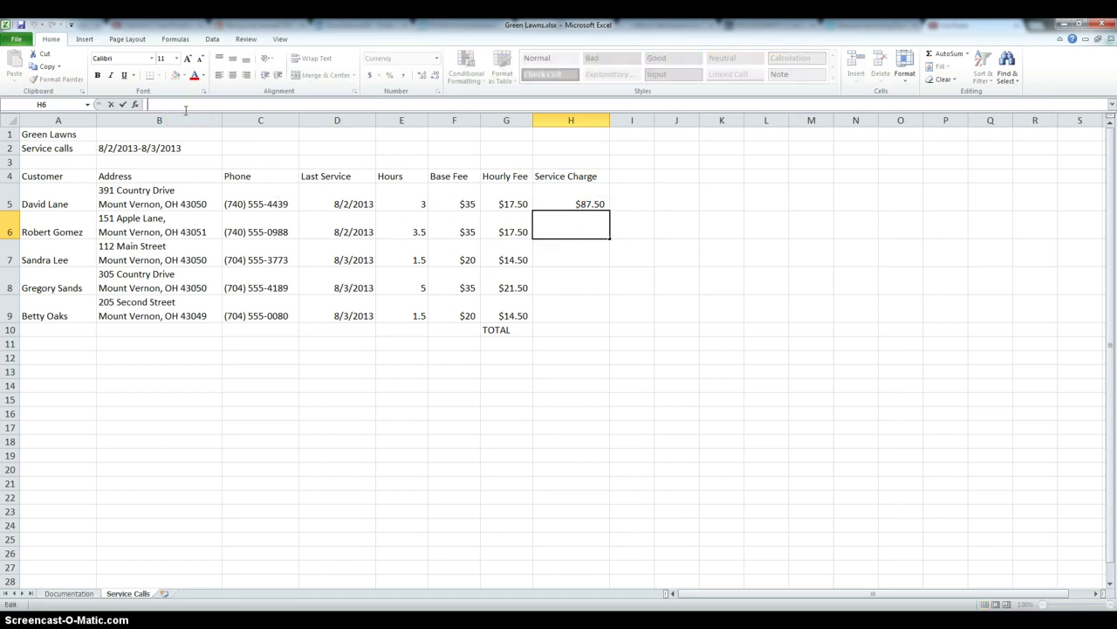
text(=)
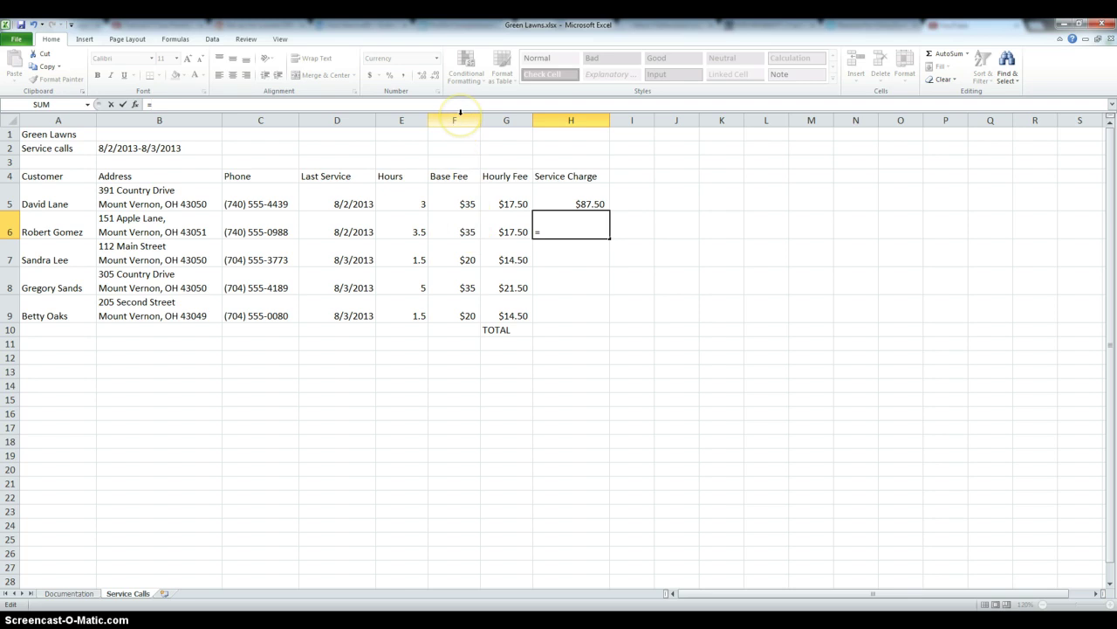
key(Left)
key(Left)
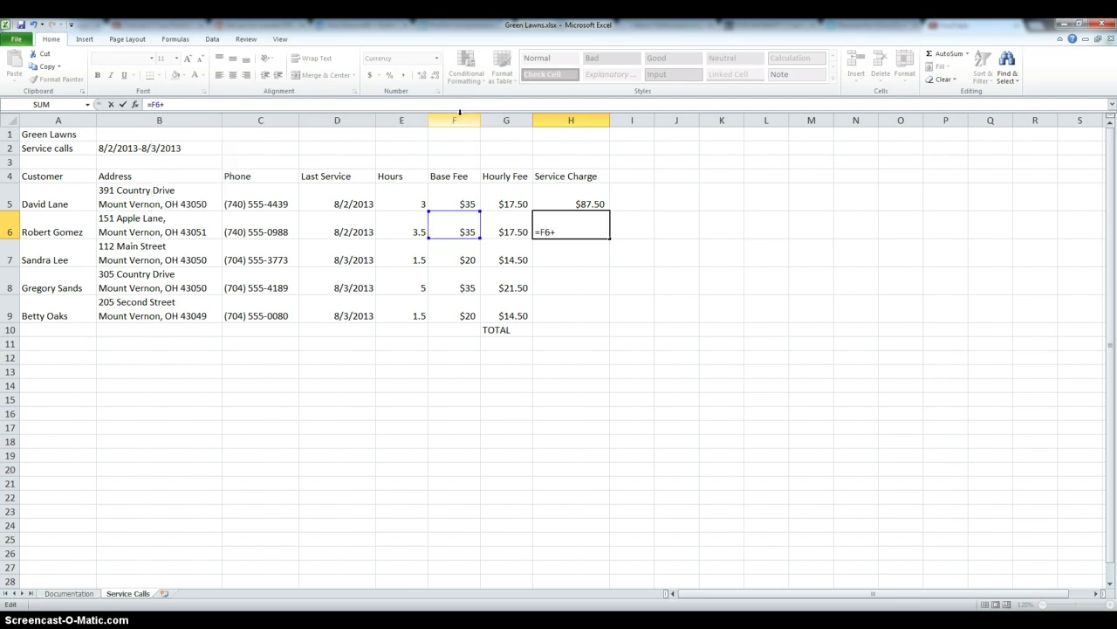
text(+E6)
text(*g^)
key(BackSpace)
key(BackSpace)
text(G6)
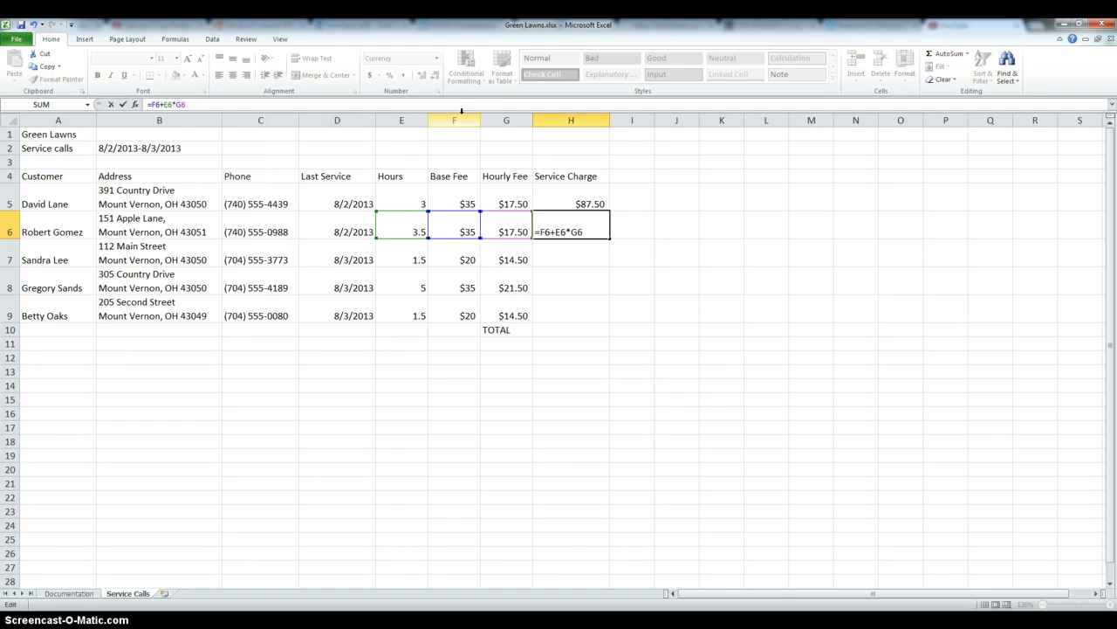
key(Return)
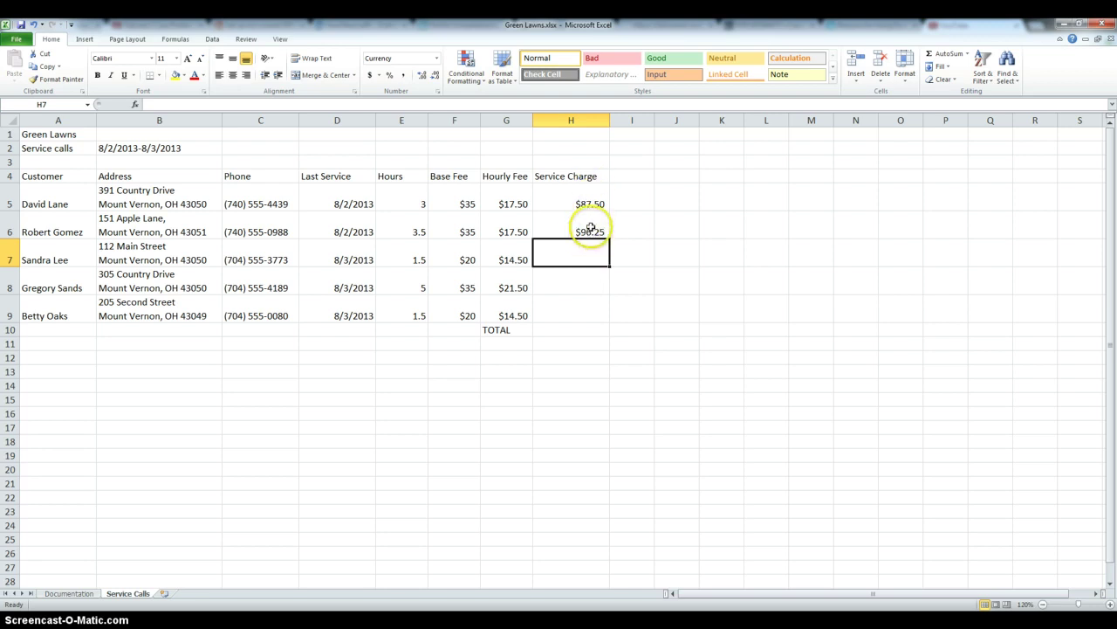
Copy H5's formula into H7:H9, producing $41.75, $142.50 and $41.75.
click(590, 199)
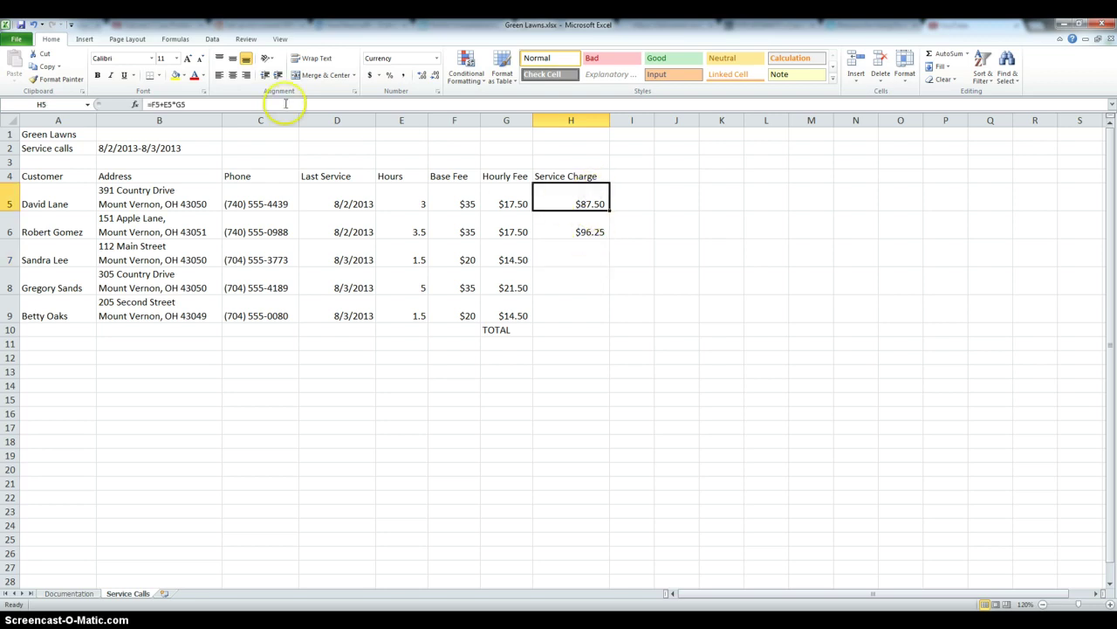
click(41, 66)
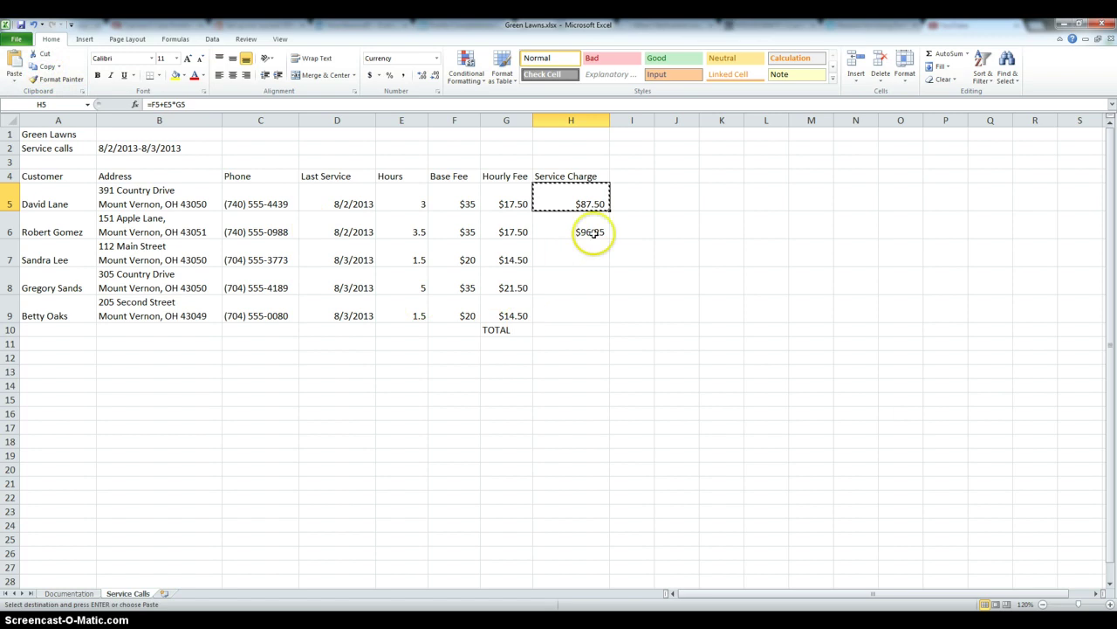
drag(586, 253, 586, 301)
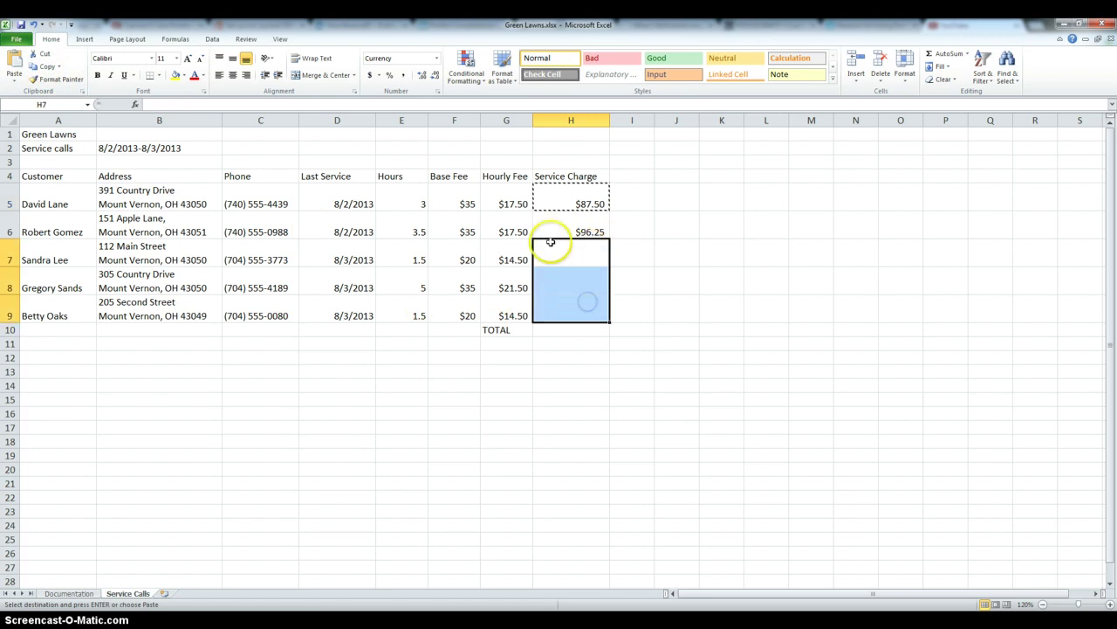
click(13, 67)
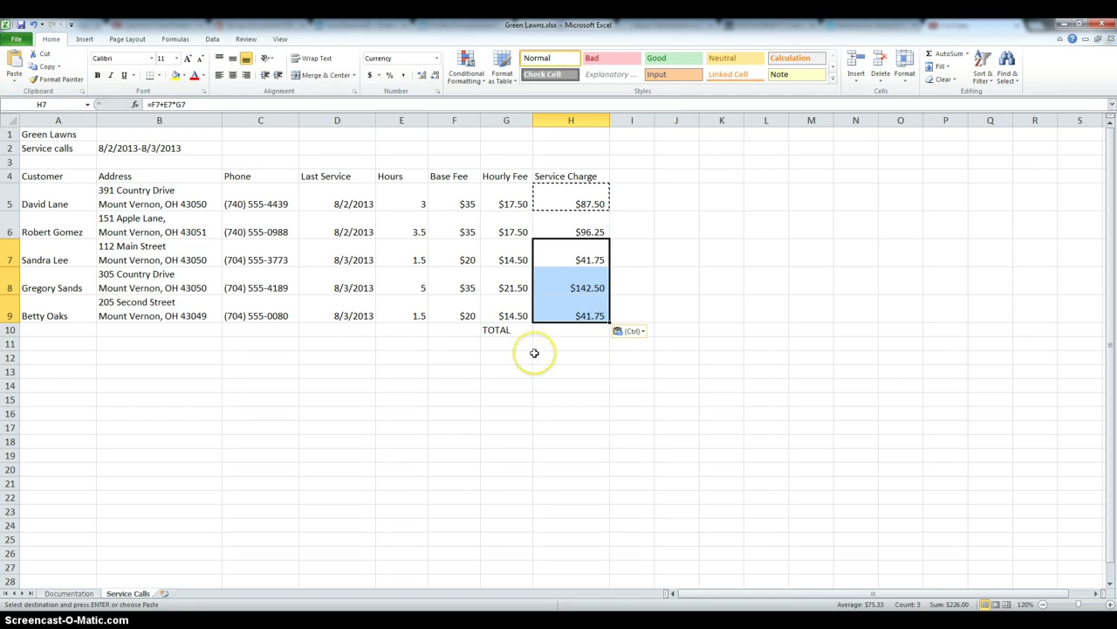
key(Escape)
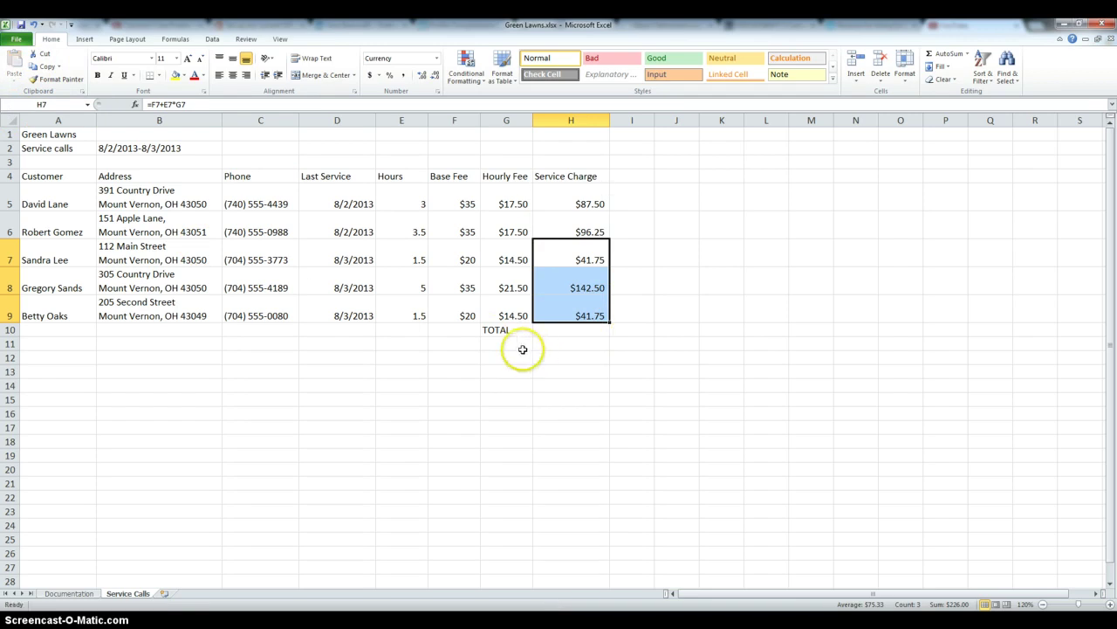
click(616, 398)
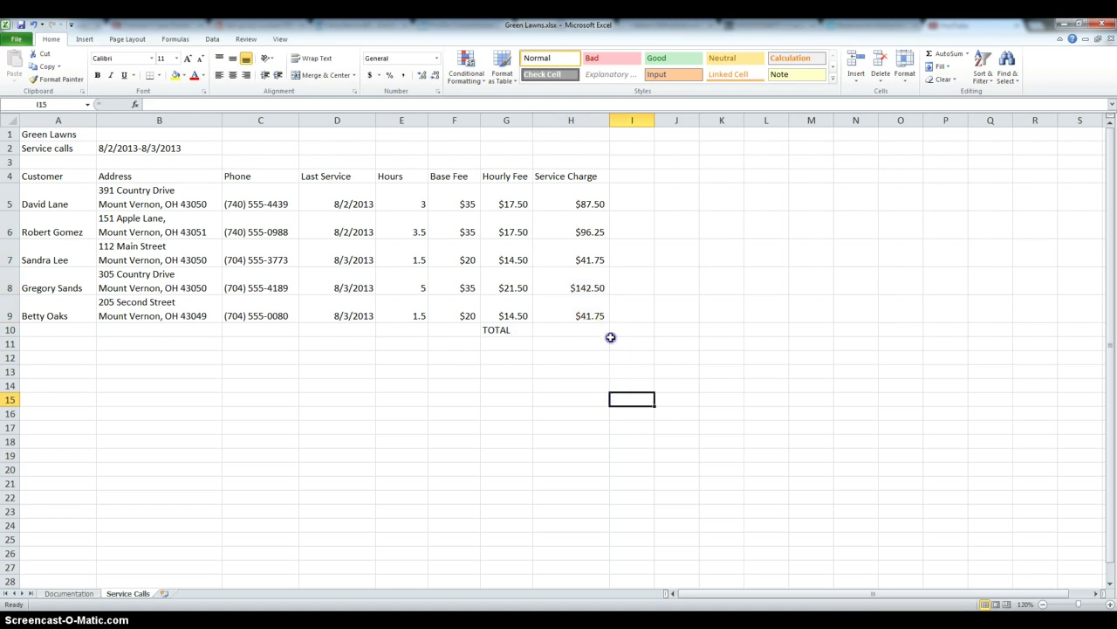
click(611, 339)
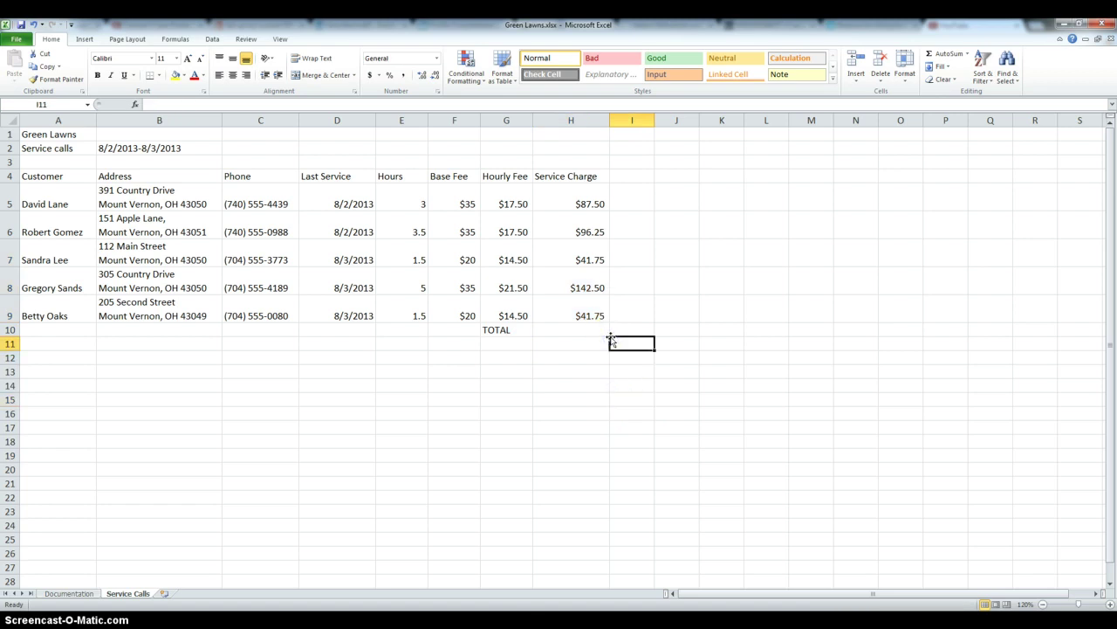
key(ctrl+grave)
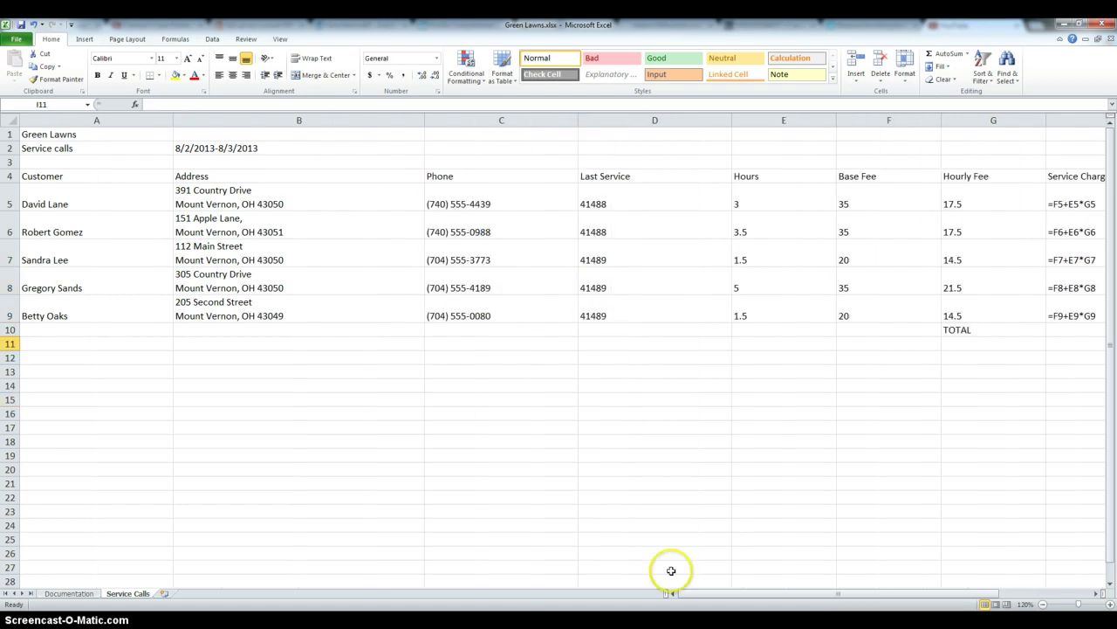
drag(709, 593, 801, 606)
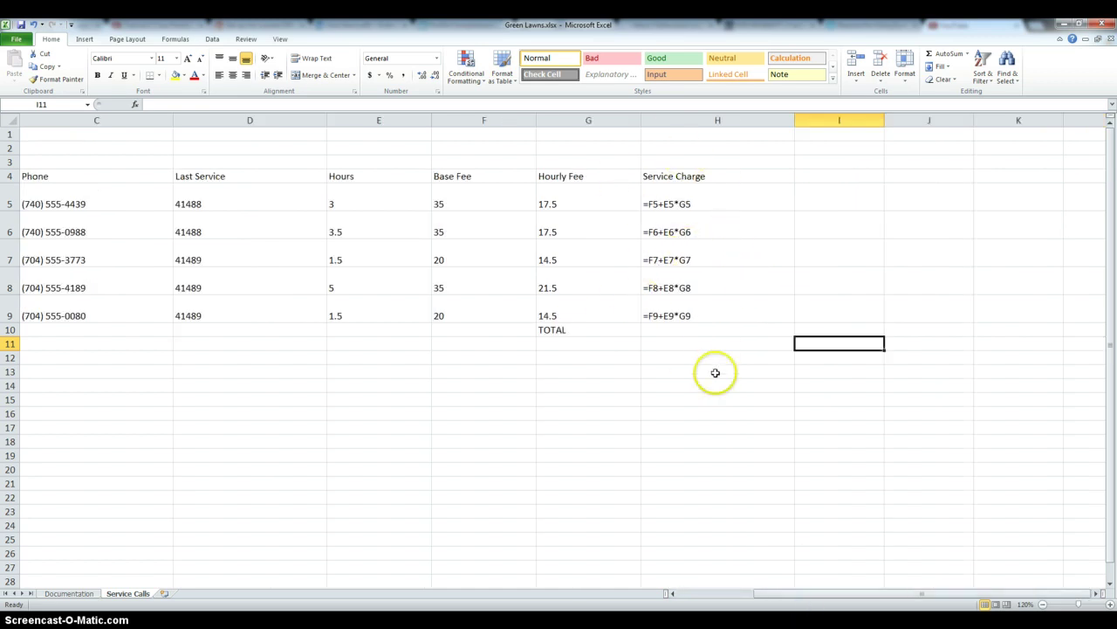
drag(811, 588, 730, 593)
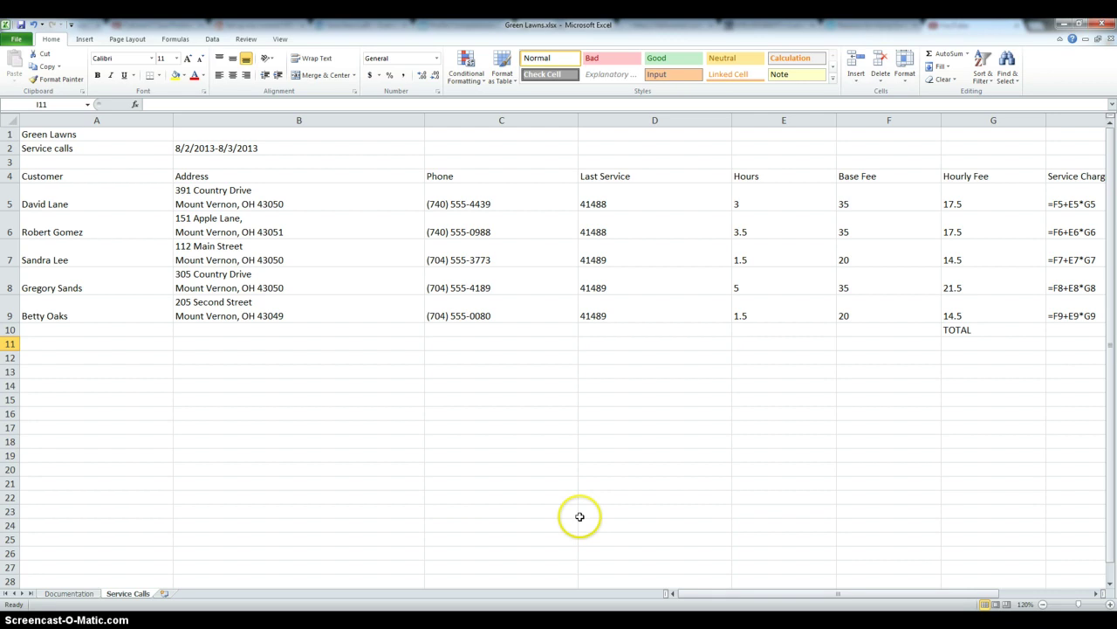
key(ctrl+grave)
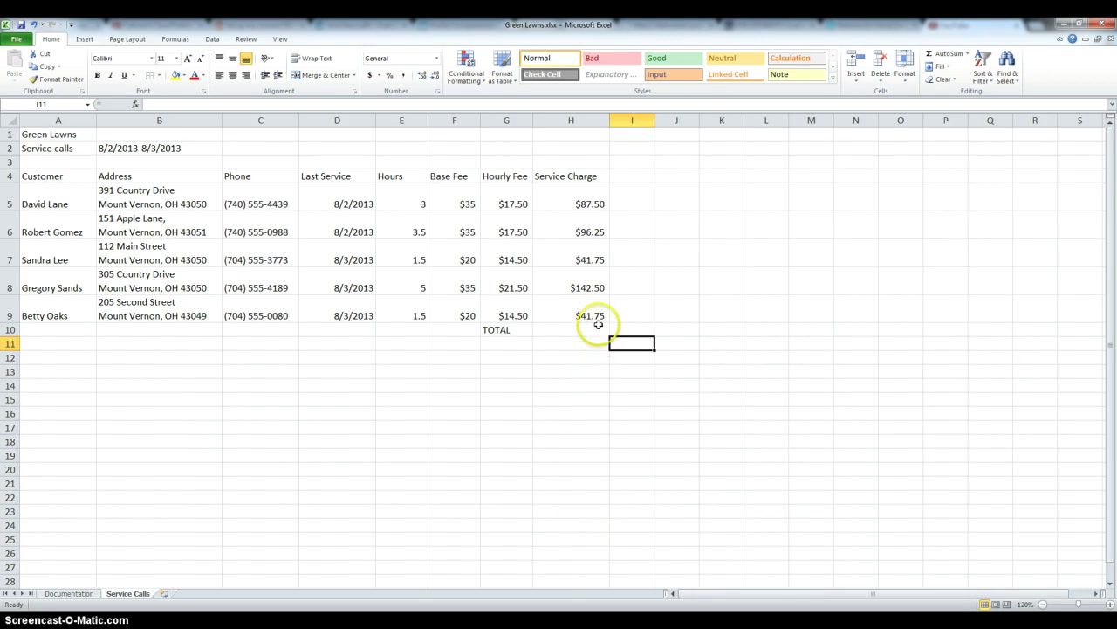
AutoSum H5:H9 so H10 holds =SUM(H5:H9) showing $409.75.
click(599, 328)
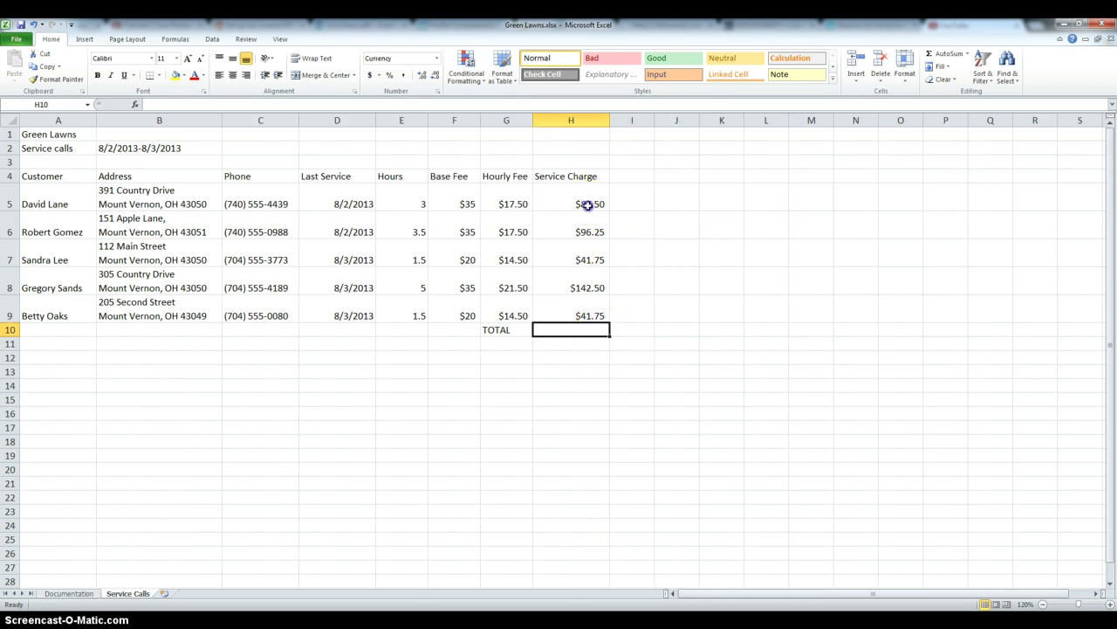
drag(588, 204, 589, 311)
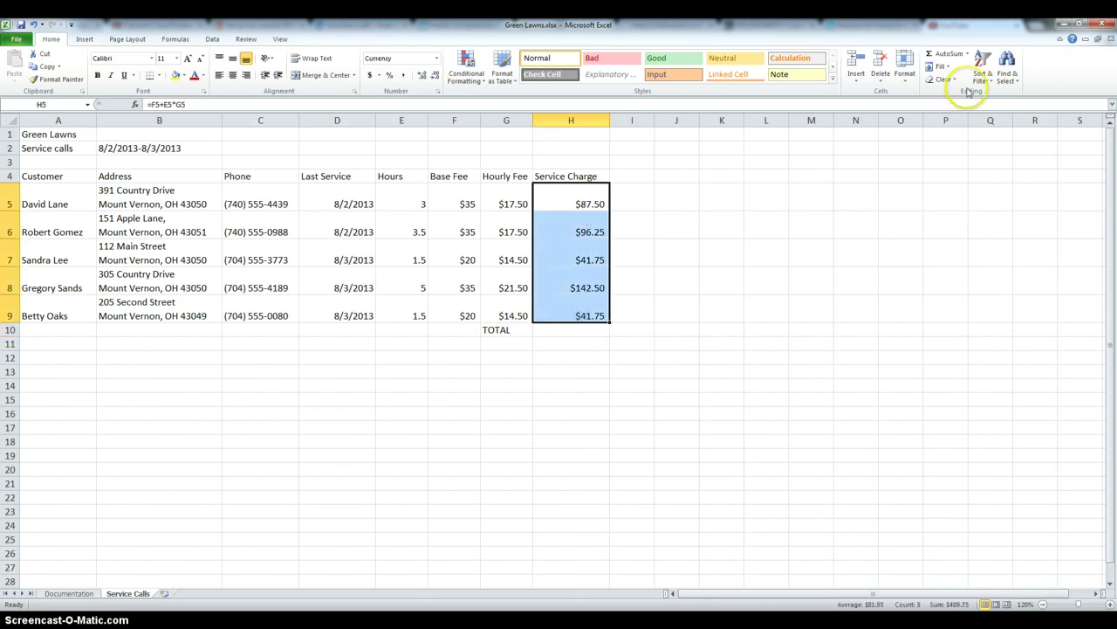
click(948, 58)
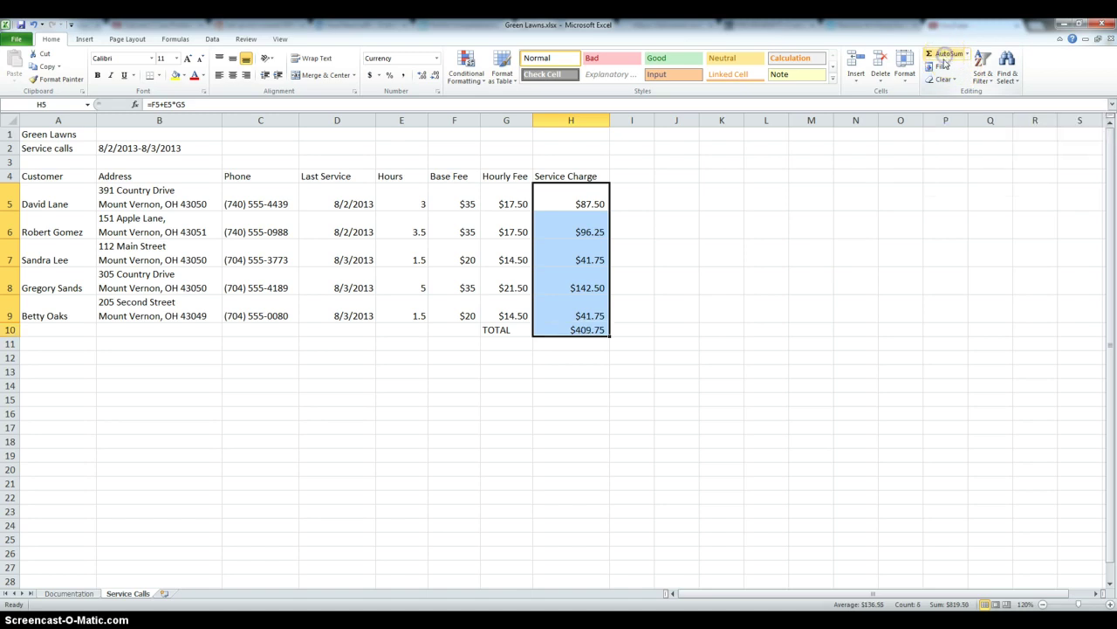
click(590, 375)
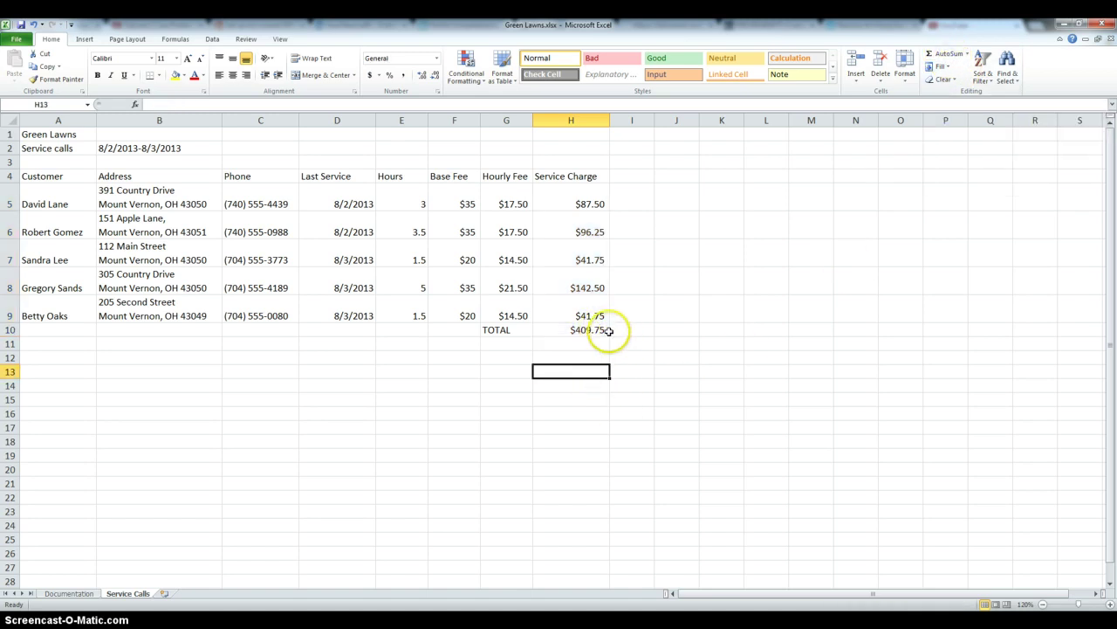
click(609, 331)
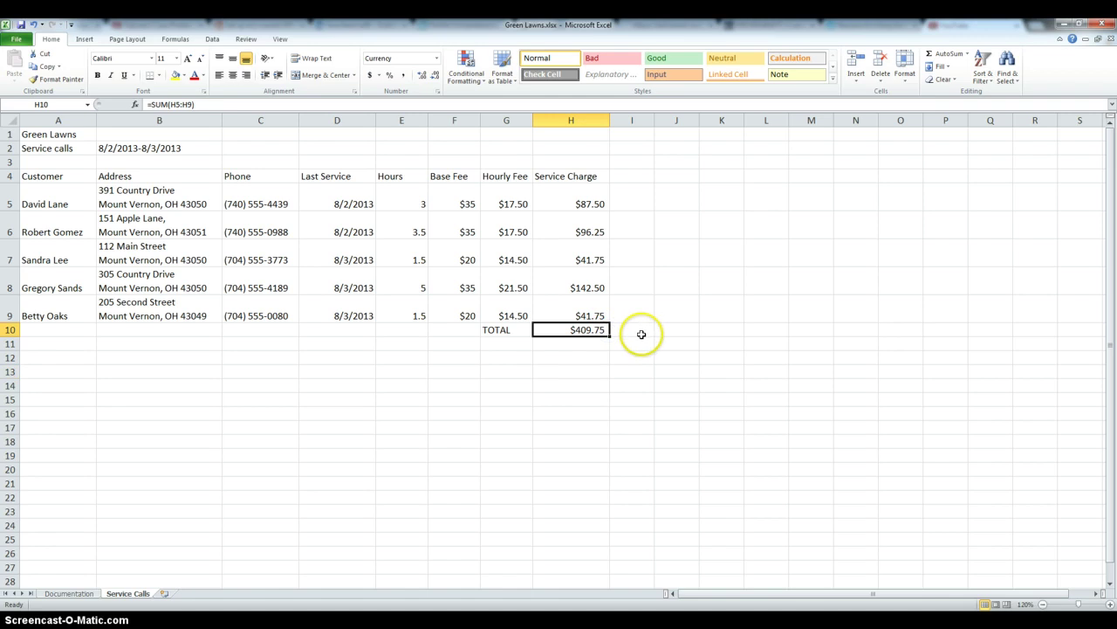
click(640, 335)
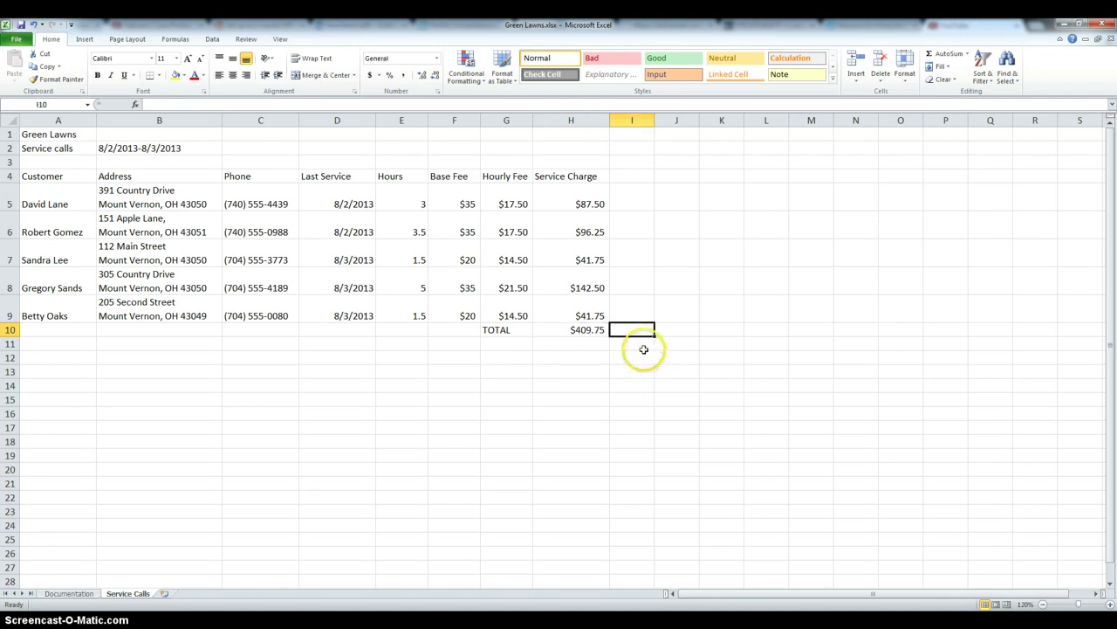